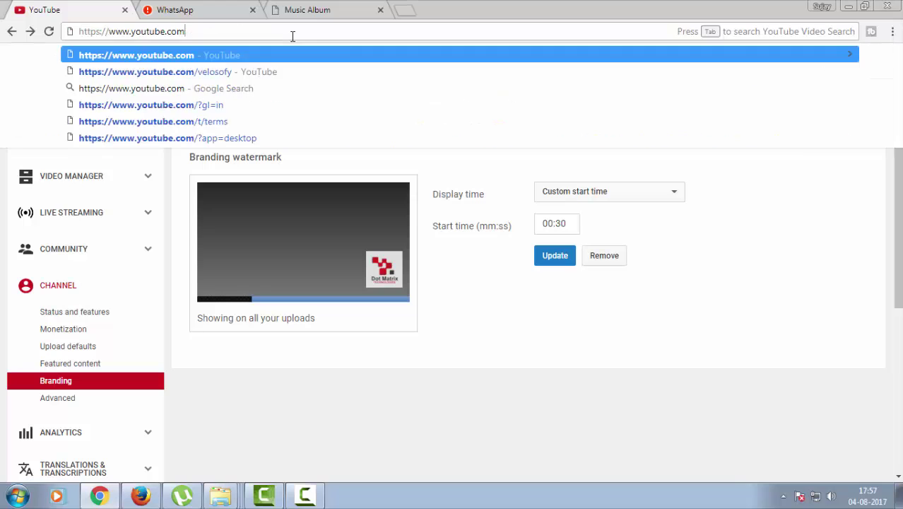
key("Return")
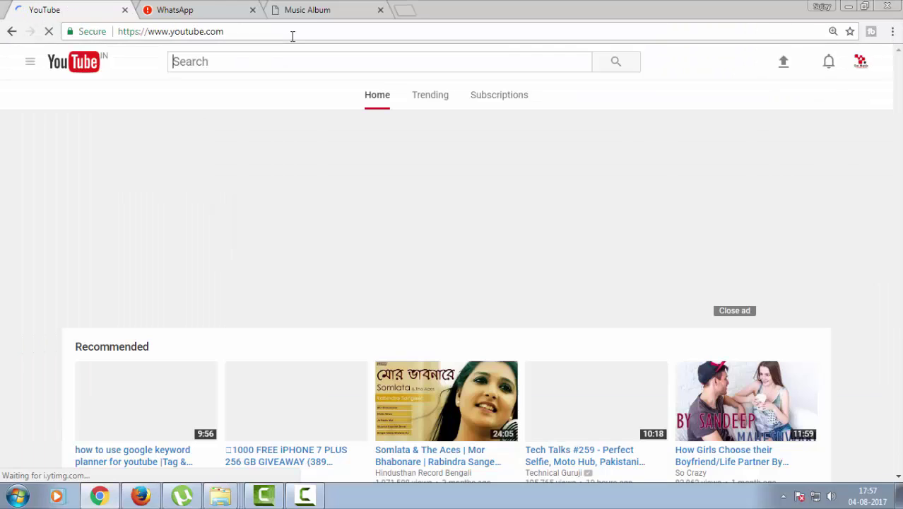
left_click(32, 62)
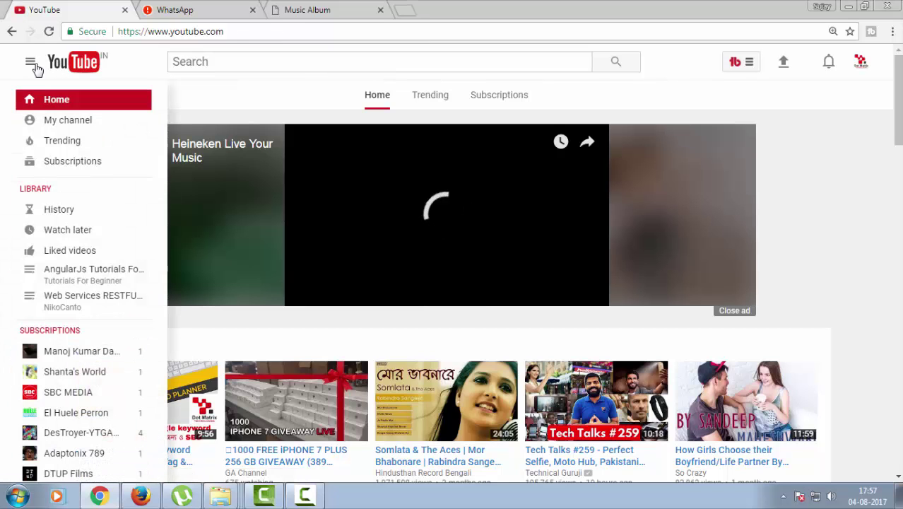
left_click(50, 125)
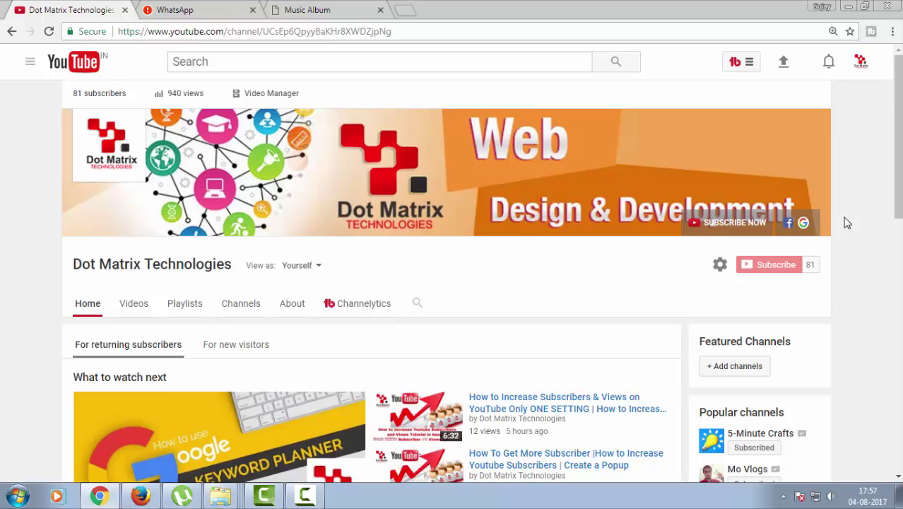
- Examine the channel's home page, including What to watch next, Popular uploads and Uploads
scroll(847, 224, "down", 2)
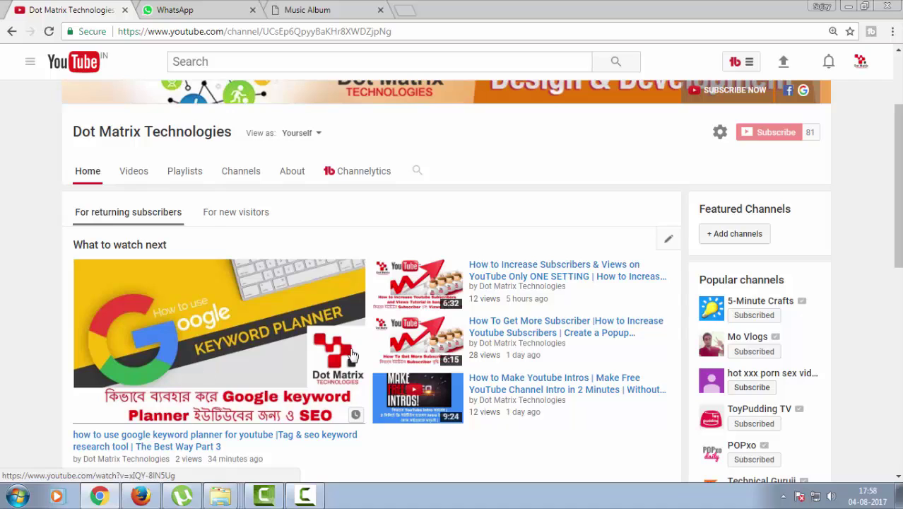
scroll(342, 281, "up", 2)
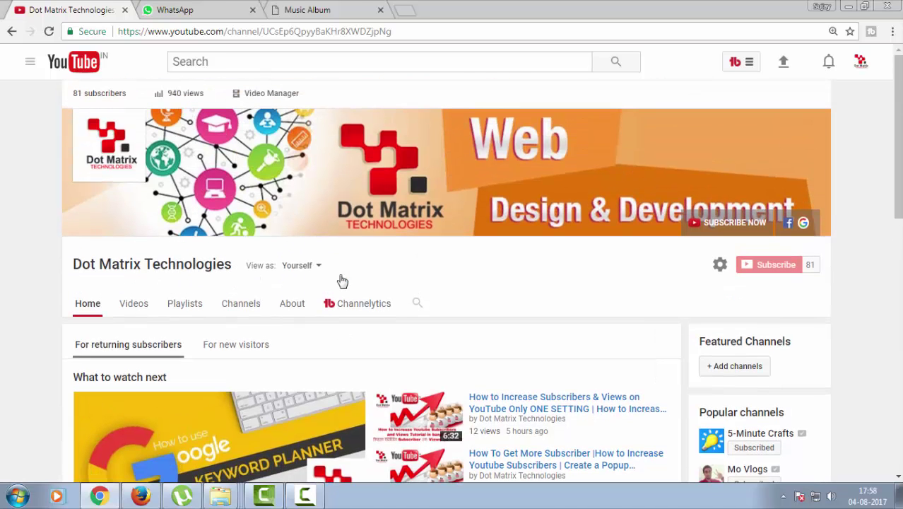
scroll(342, 281, "down", 3)
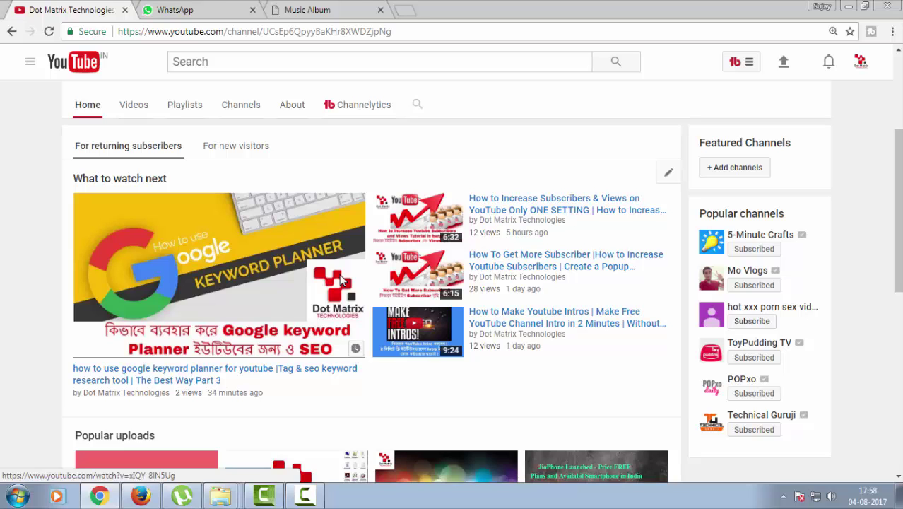
scroll(342, 280, "down", 4)
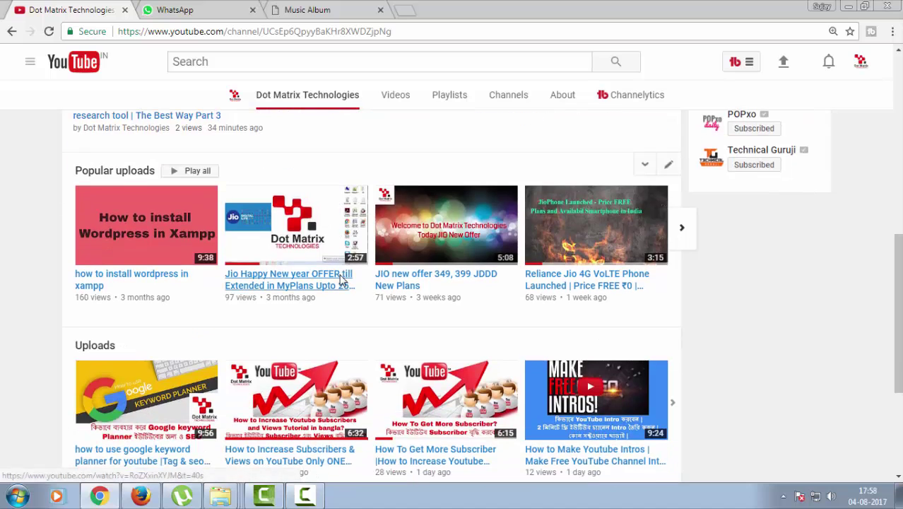
scroll(341, 280, "down", 2)
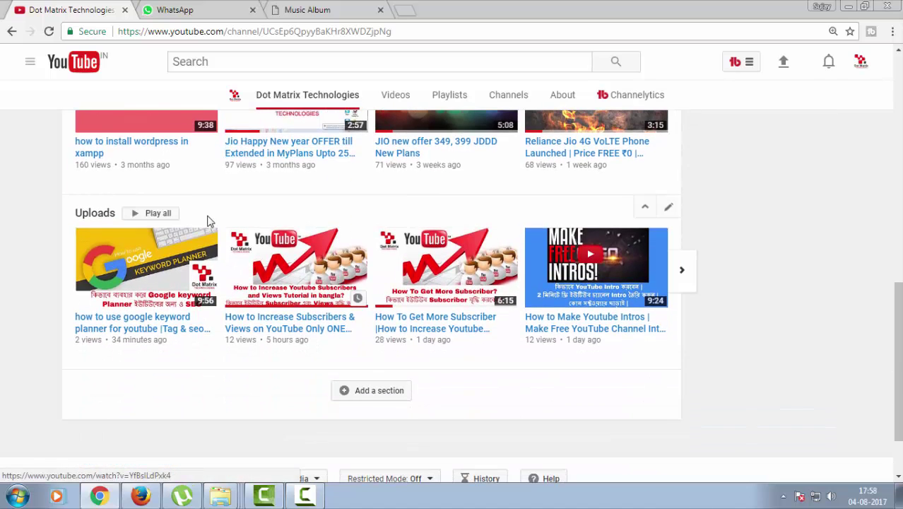
left_click(30, 61)
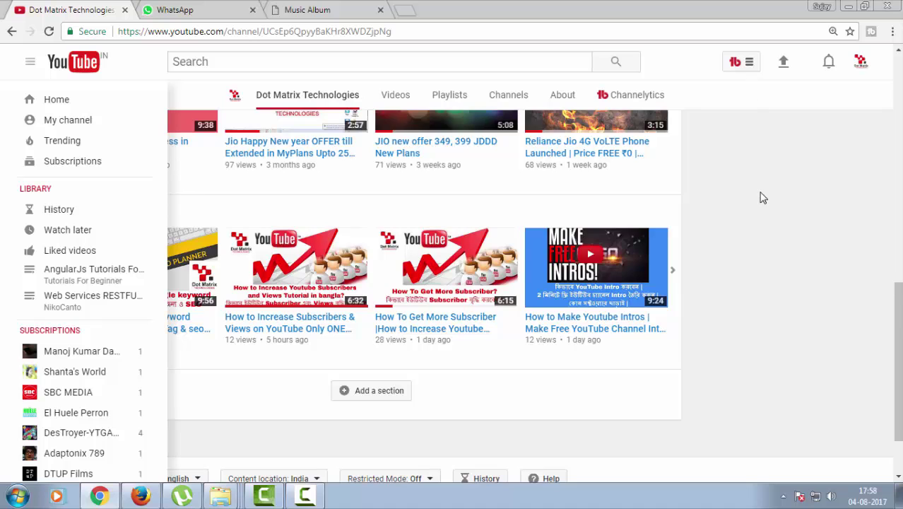
scroll(741, 194, "up", 8)
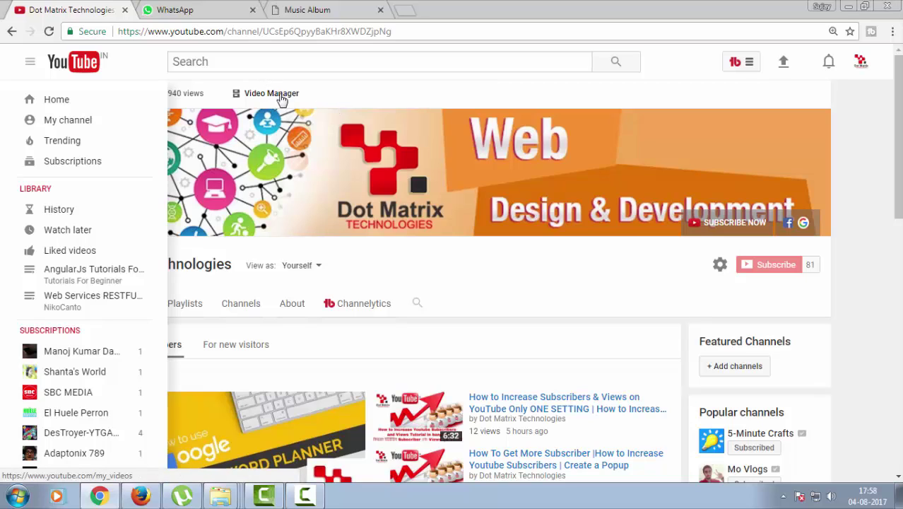
- Open Creator Studio for the Dot Matrix Technologies channel and go to the channel's Branding settings
left_click(861, 63)
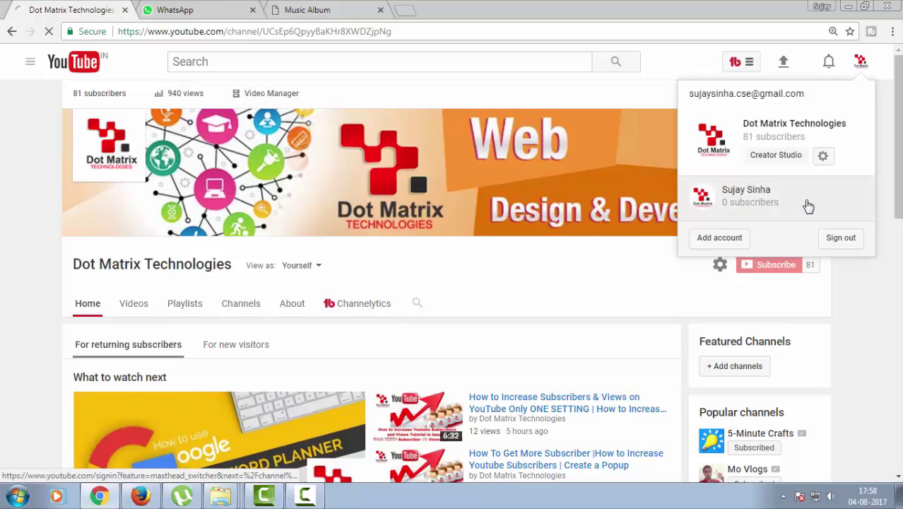
left_click(808, 206)
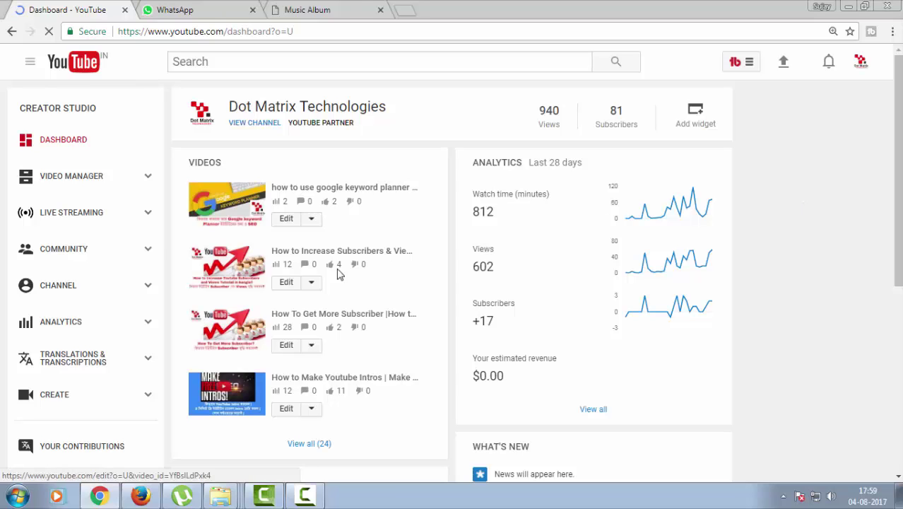
left_click(93, 295)
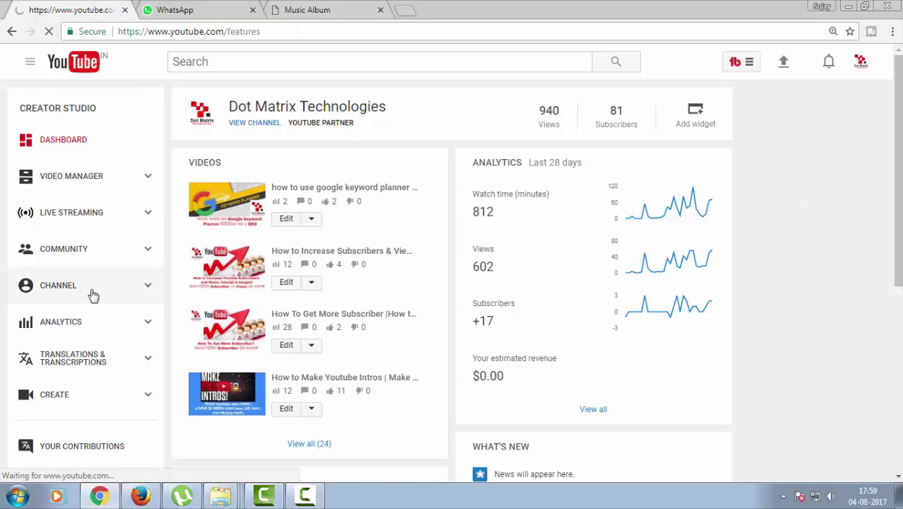
scroll(538, 298, "down", 2)
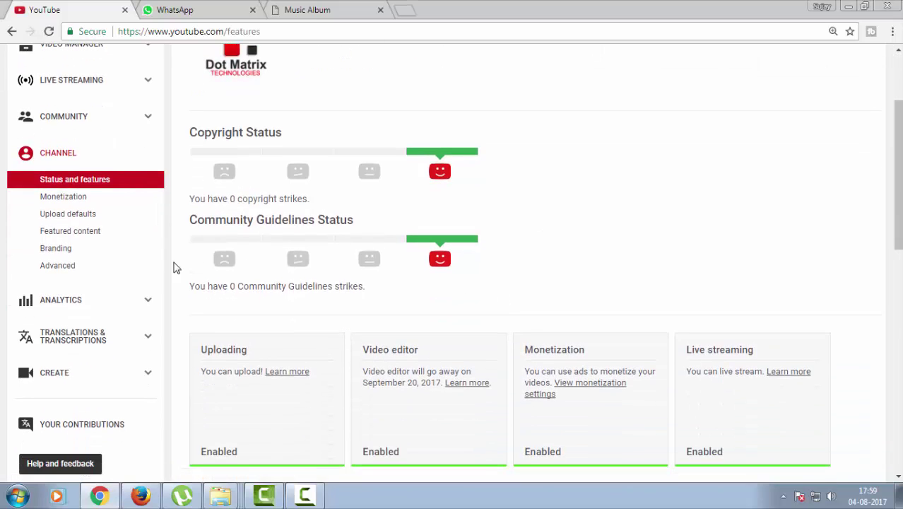
left_click(62, 253)
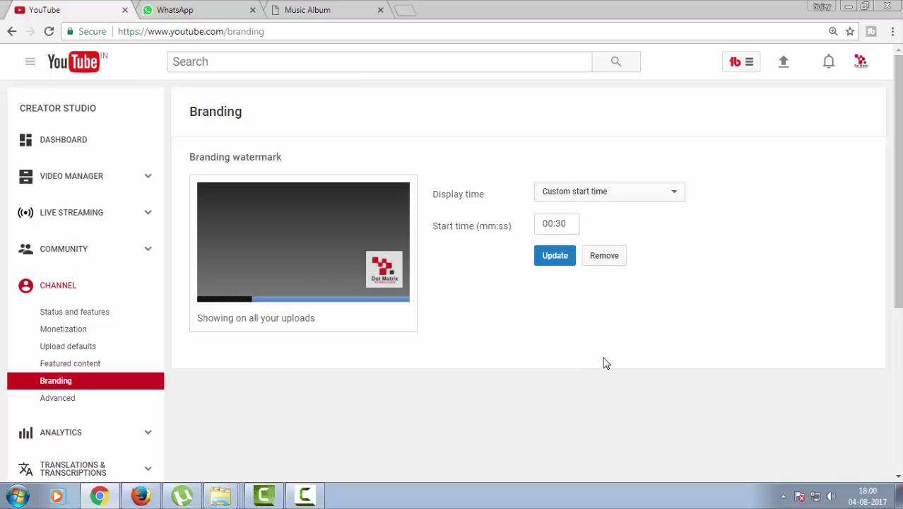
left_click(860, 61)
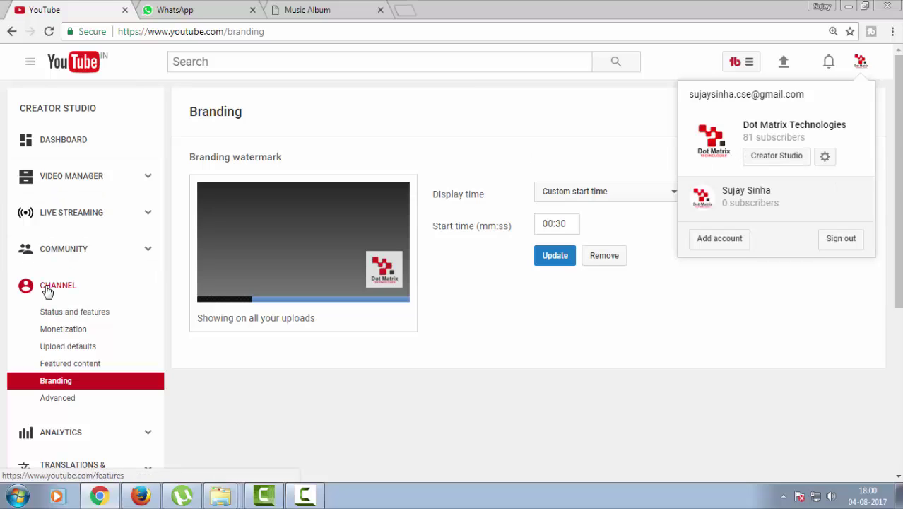
left_click(75, 383)
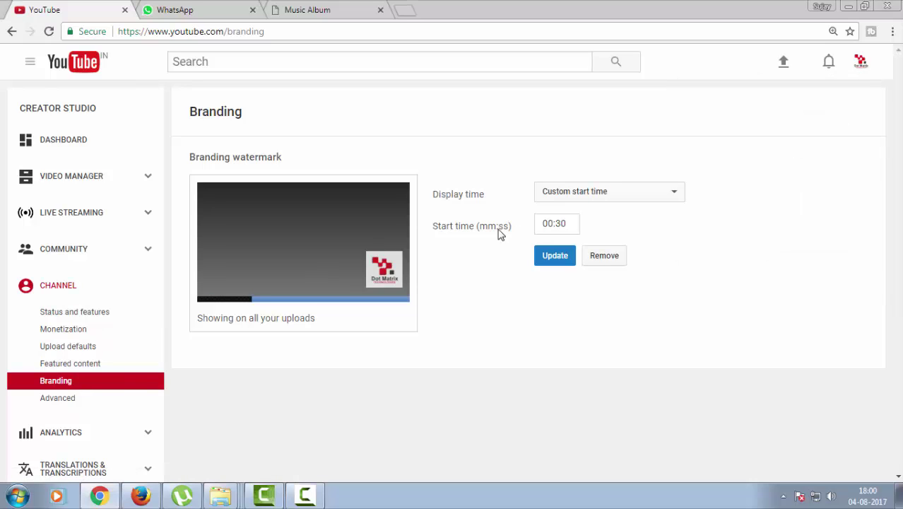
- Save the existing watermark's settings and view the available display time options
left_click(559, 257)
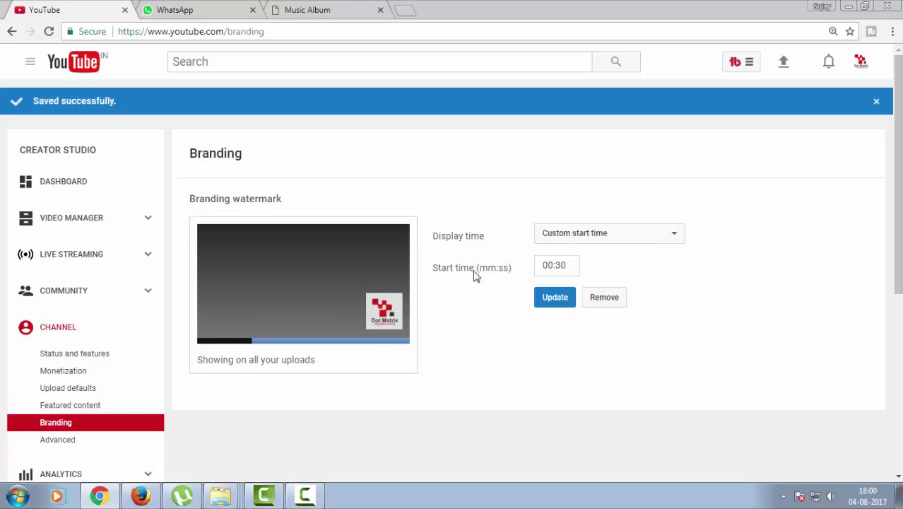
left_click(582, 234)
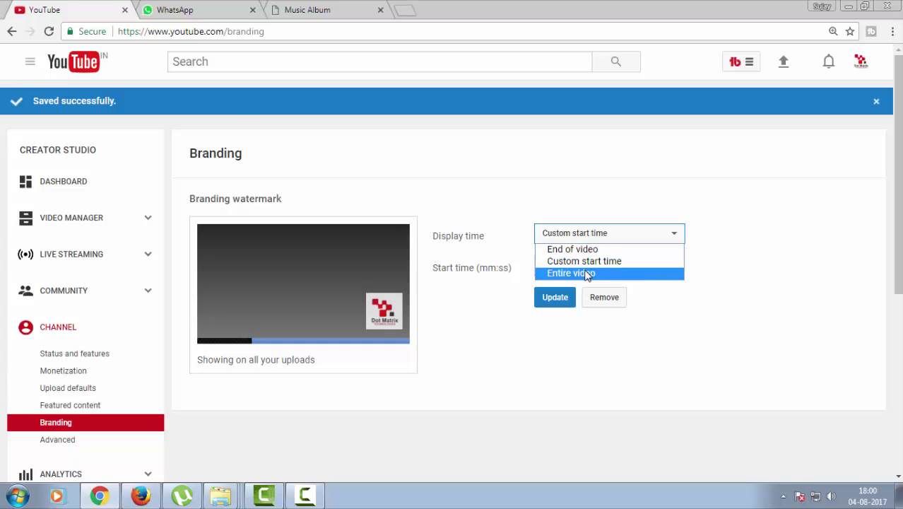
left_click(477, 341)
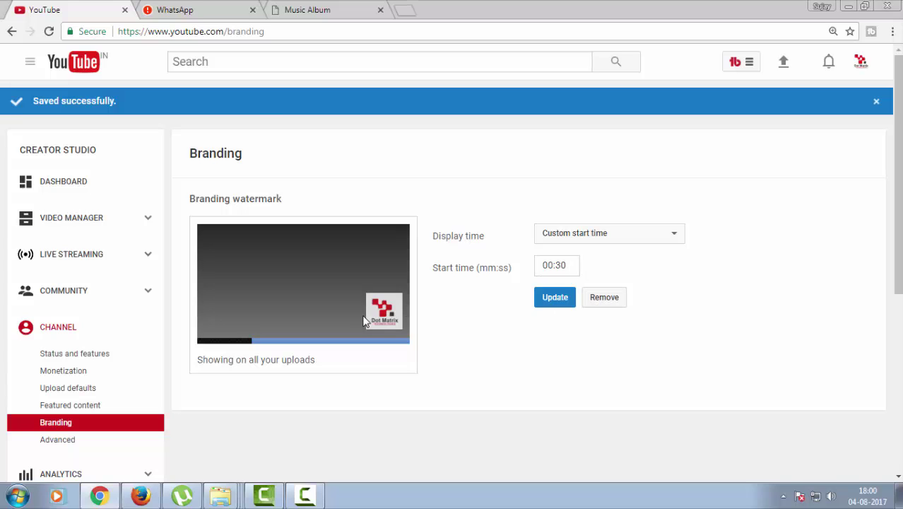
- Remove the existing branding watermark from the channel
left_click(620, 297)
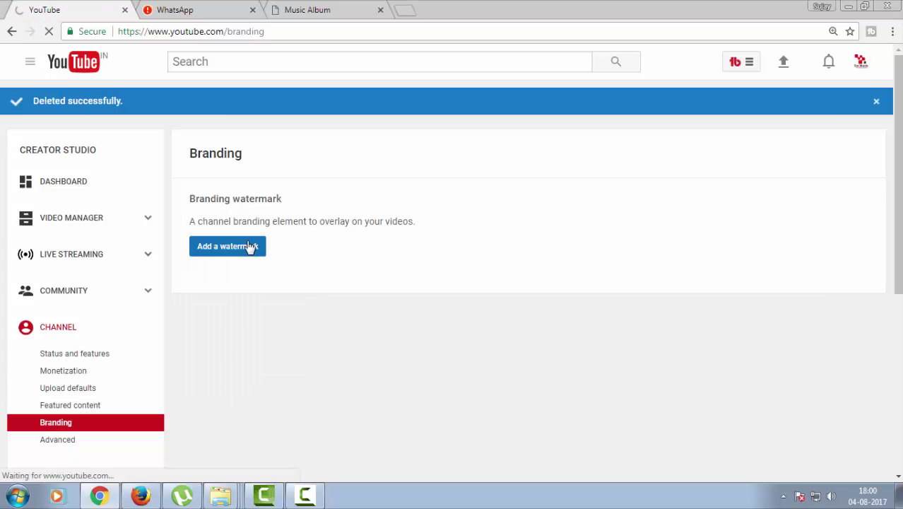
left_click(12, 31)
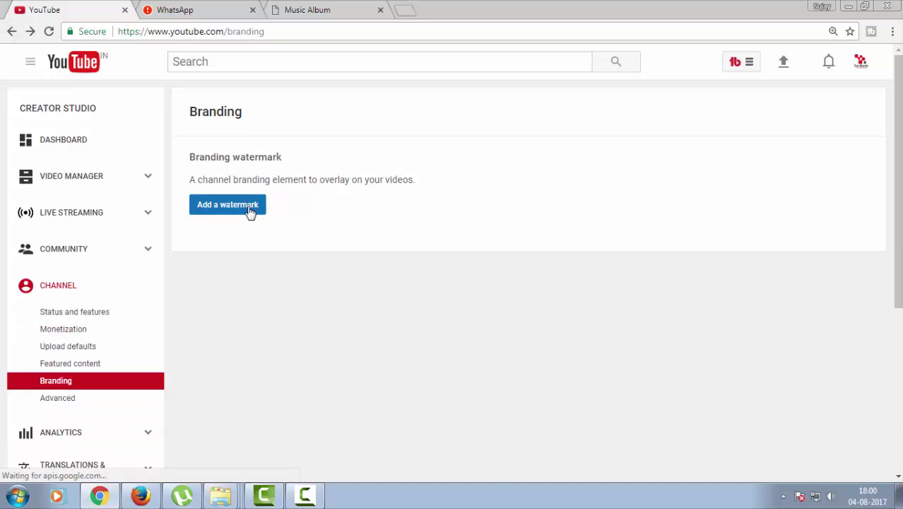
- Add 150088907857702.png from the Dot_video folder as the branding watermark, and save it with a custom start time of 00:05
left_click(249, 210)
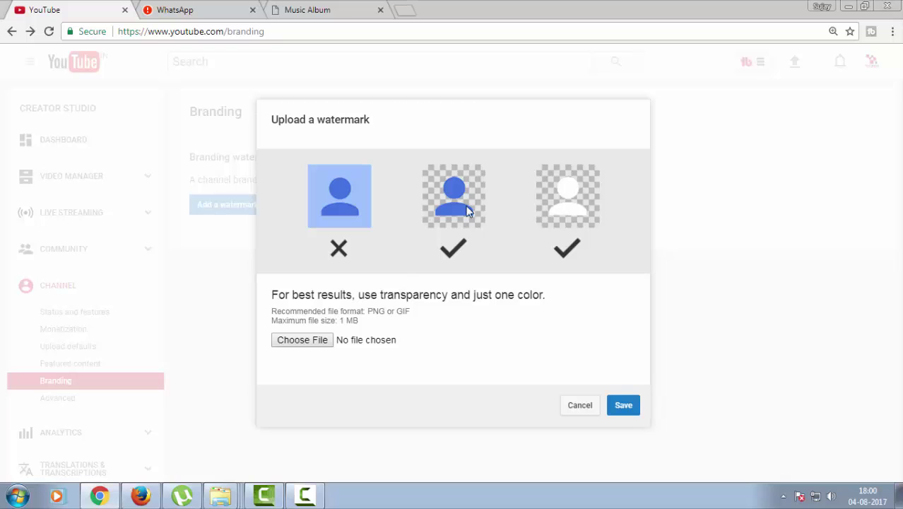
left_click(302, 340)
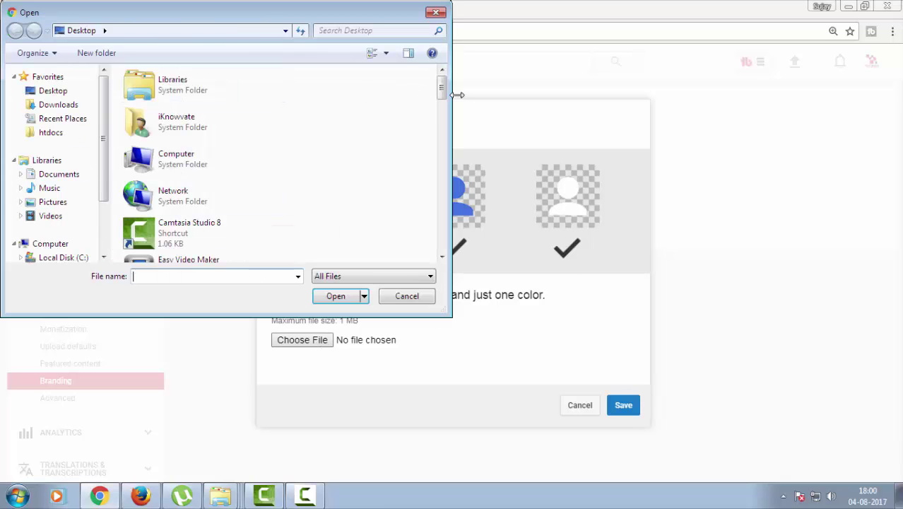
left_click_drag(439, 98, 439, 172)
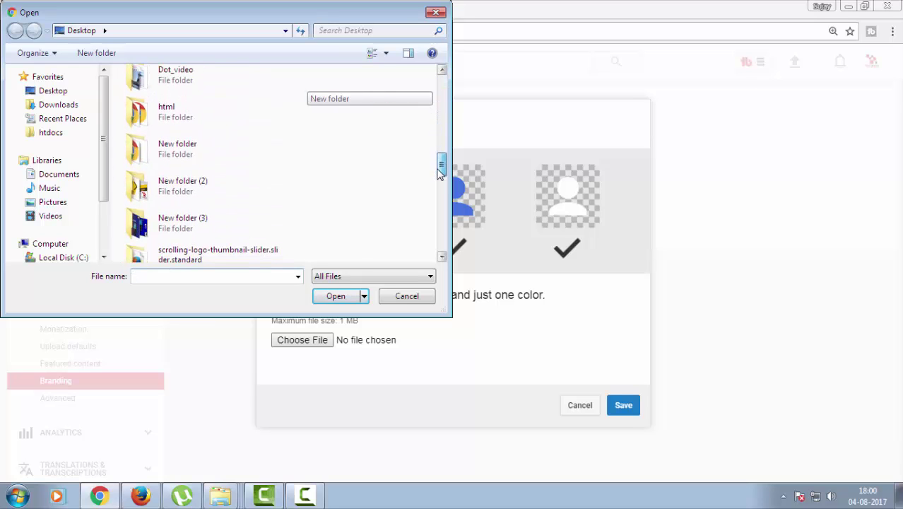
double_click(203, 87)
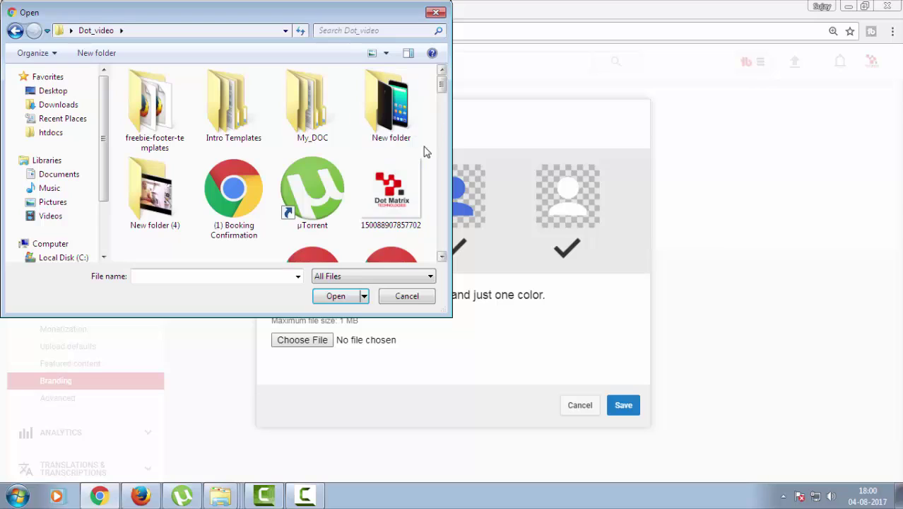
left_click(399, 185)
left_click(339, 296)
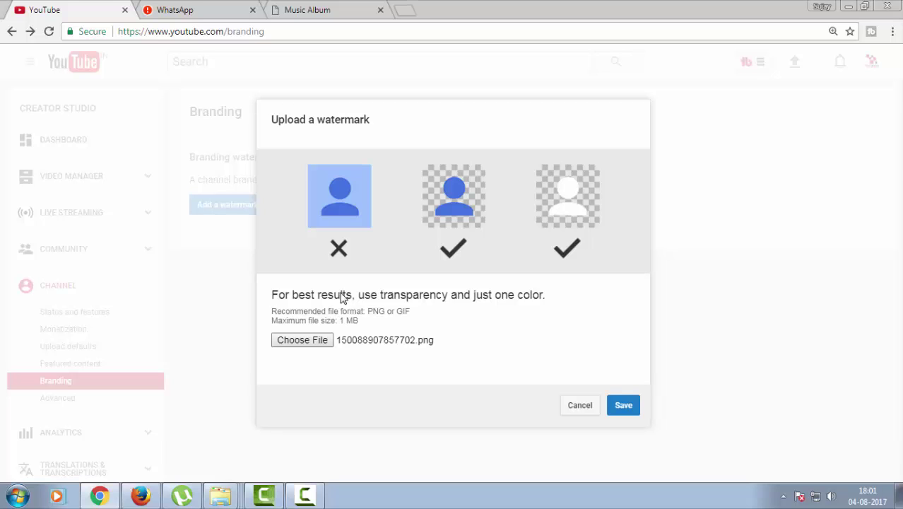
left_click(623, 404)
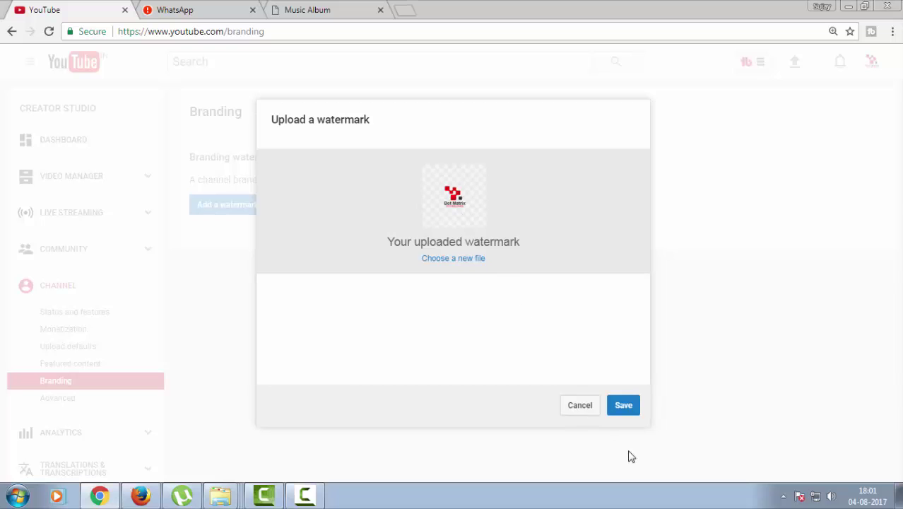
left_click(633, 406)
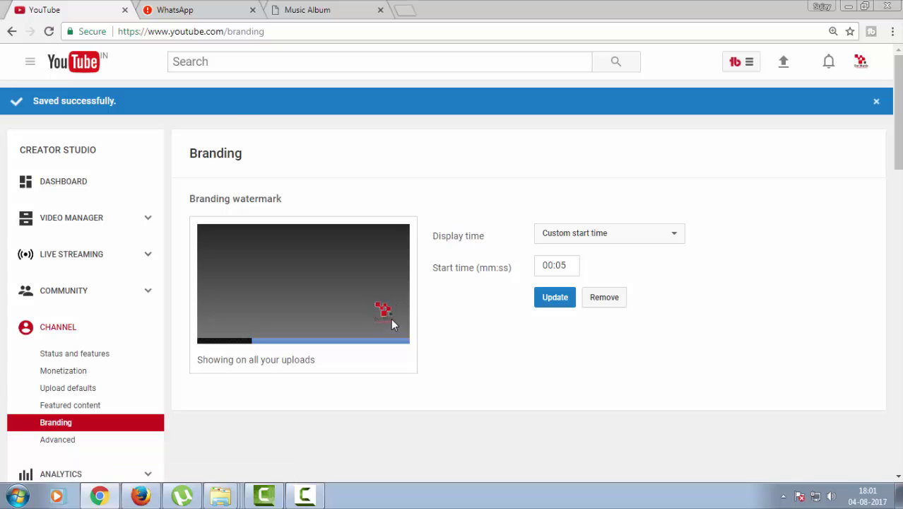
left_click(546, 302)
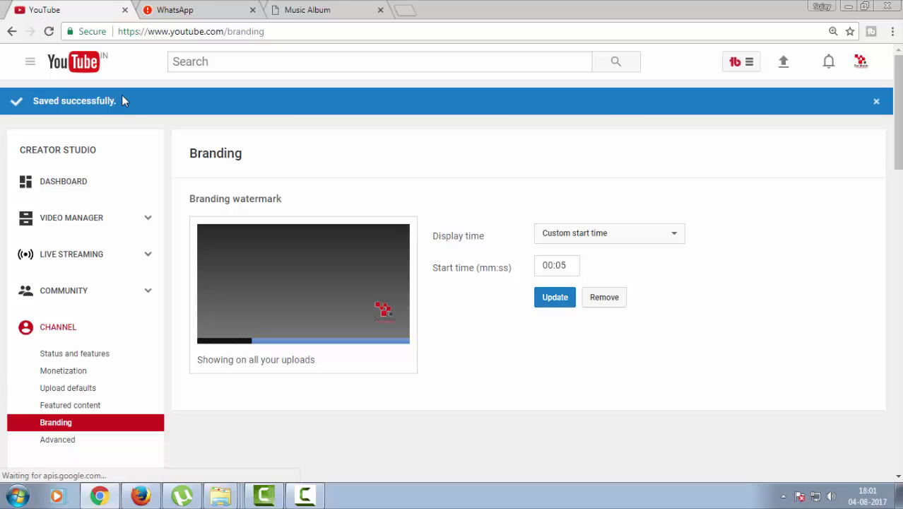
- Open the Google keyword planner video's edit page from the dashboard in a new tab and copy its video URL
left_click(81, 183)
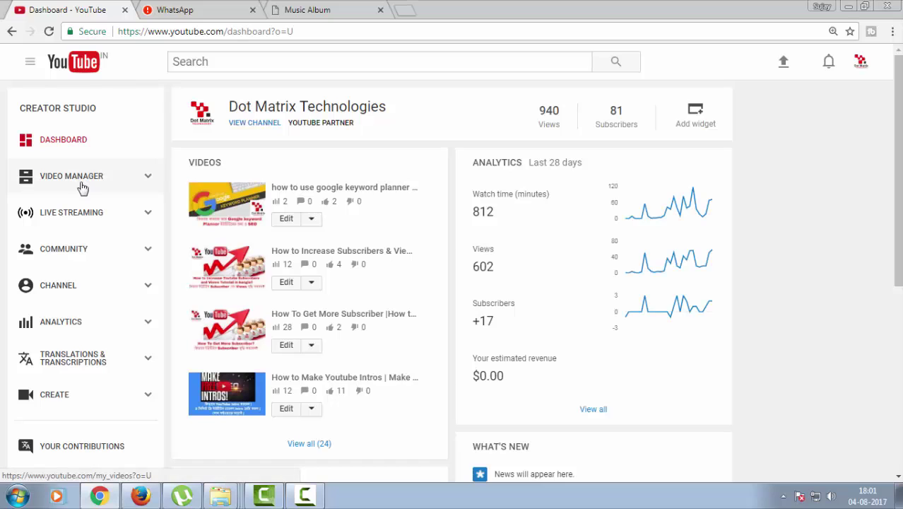
right_click(302, 190)
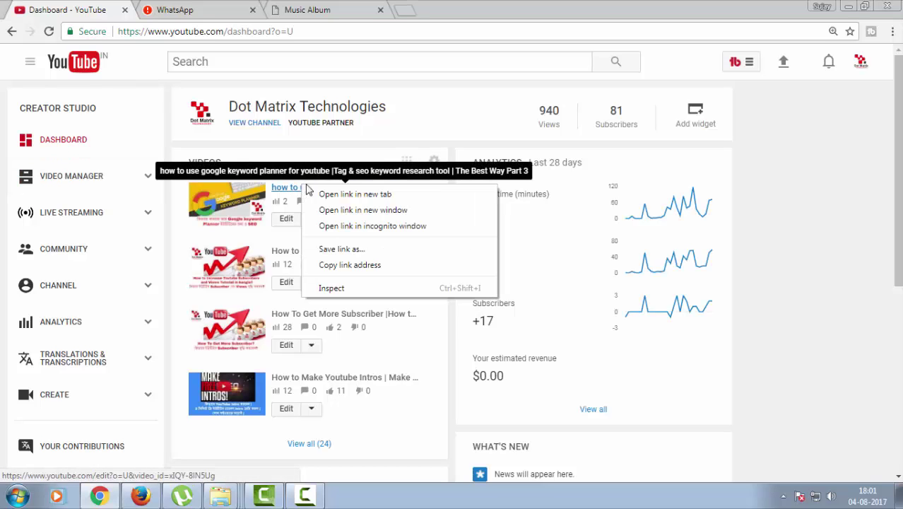
left_click(318, 194)
left_click(209, 8)
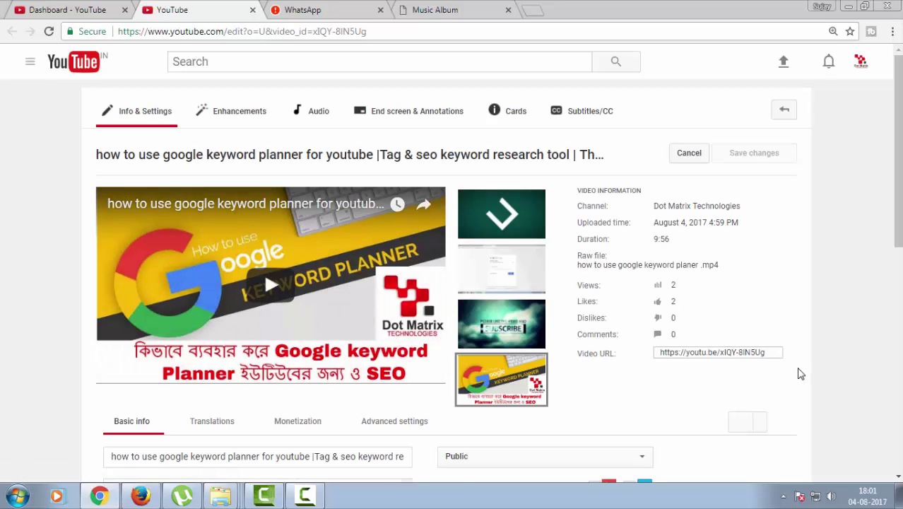
left_click(774, 357)
key("ctrl+c")
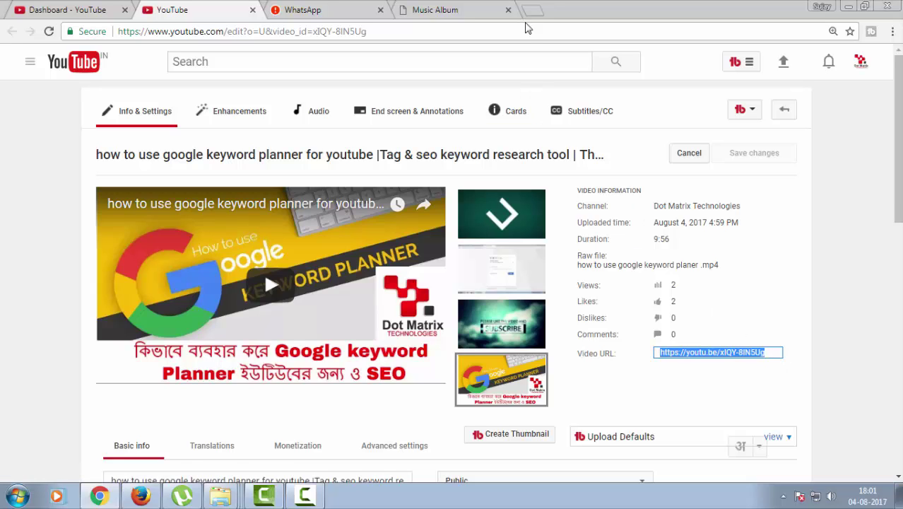
- Open the copied video URL in another new browser tab
left_click(534, 10)
key("ctrl+v")
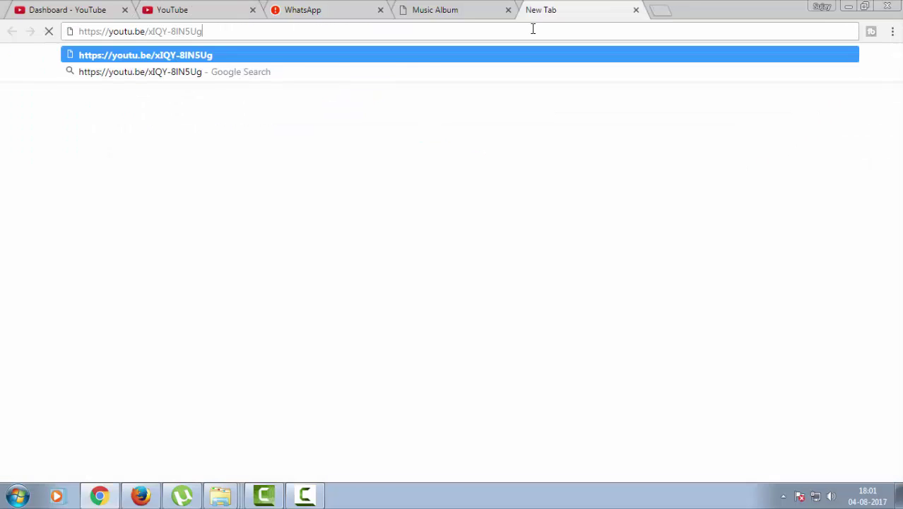
key("Return")
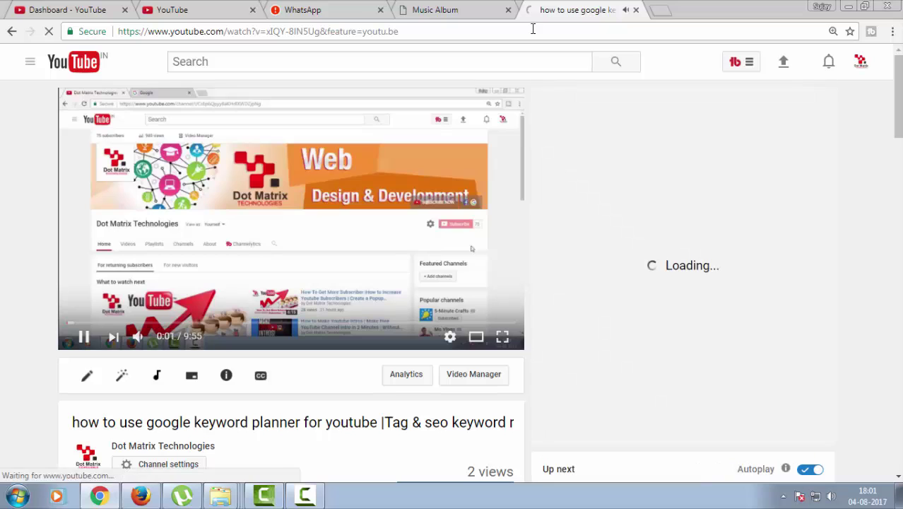
- Skip to about 9:21 in the video, pause playback at 9:32 and inspect the watermark's subscribe pop-up
left_click(494, 323)
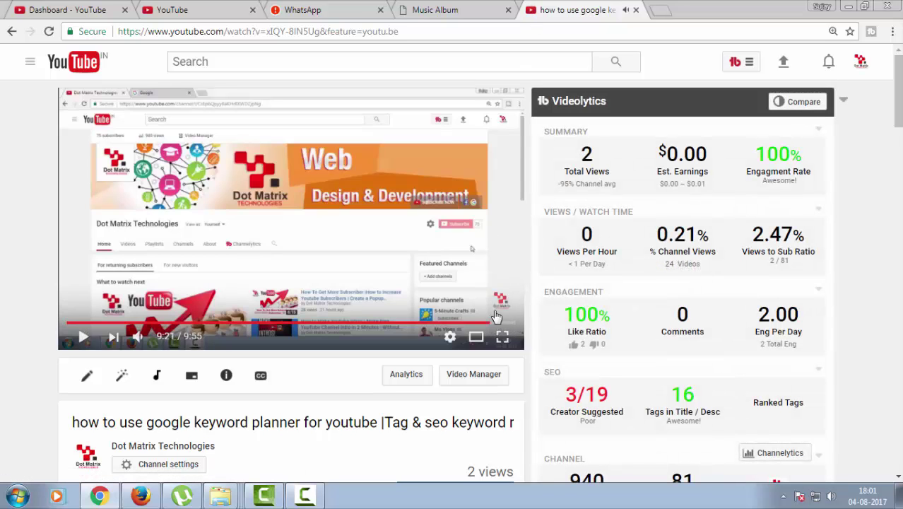
mouse_move(500, 305)
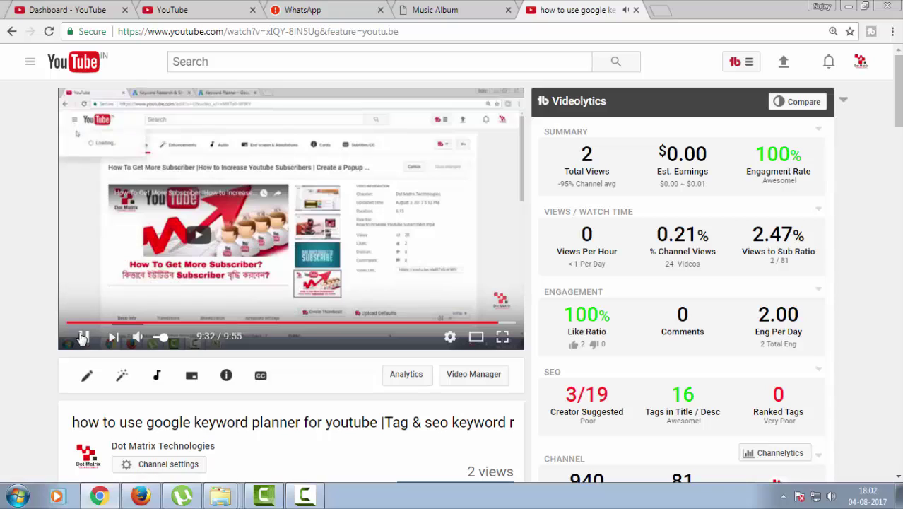
left_click(82, 338)
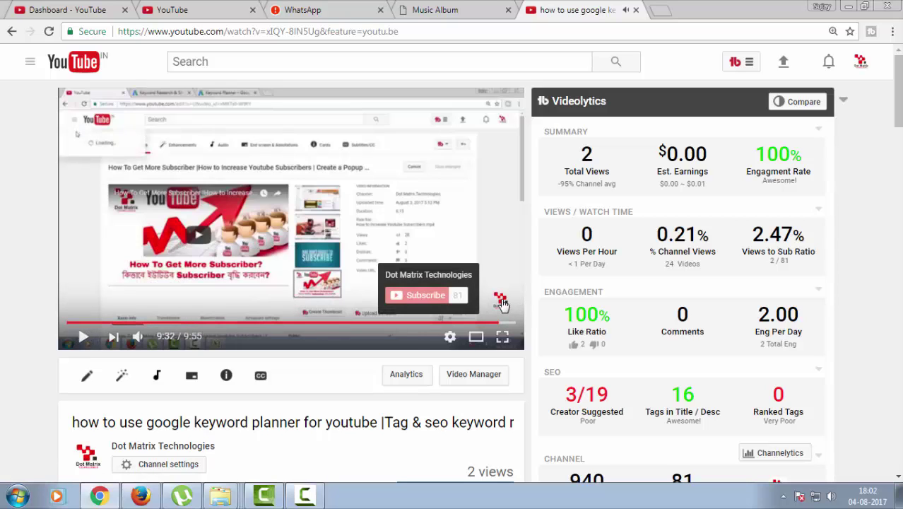